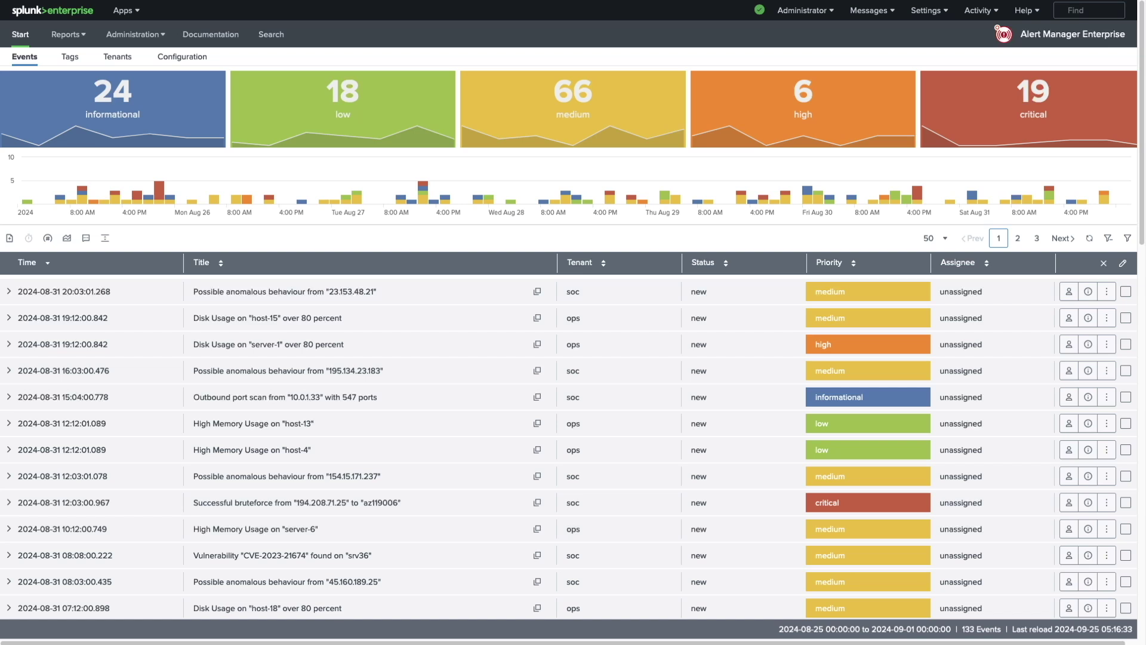
Examine the description of the custom tag pci-cde-zone-priv.
click(71, 63)
click(154, 232)
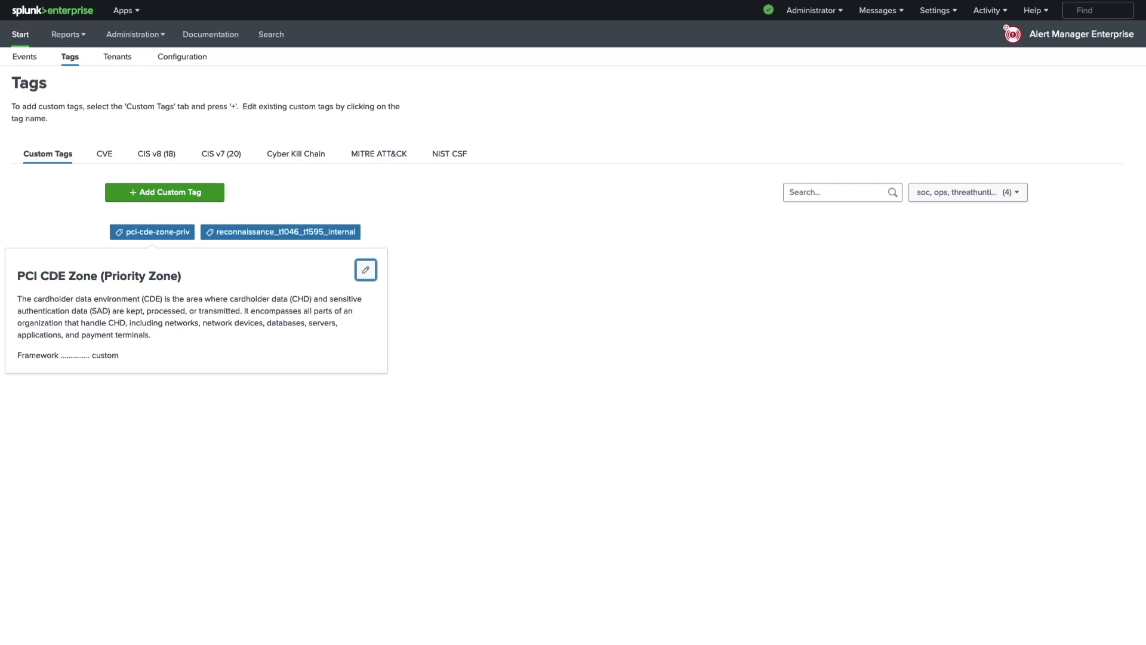
click(195, 299)
Start a new rule for the soc tenant and name it "PCI Zone Tag".
click(123, 60)
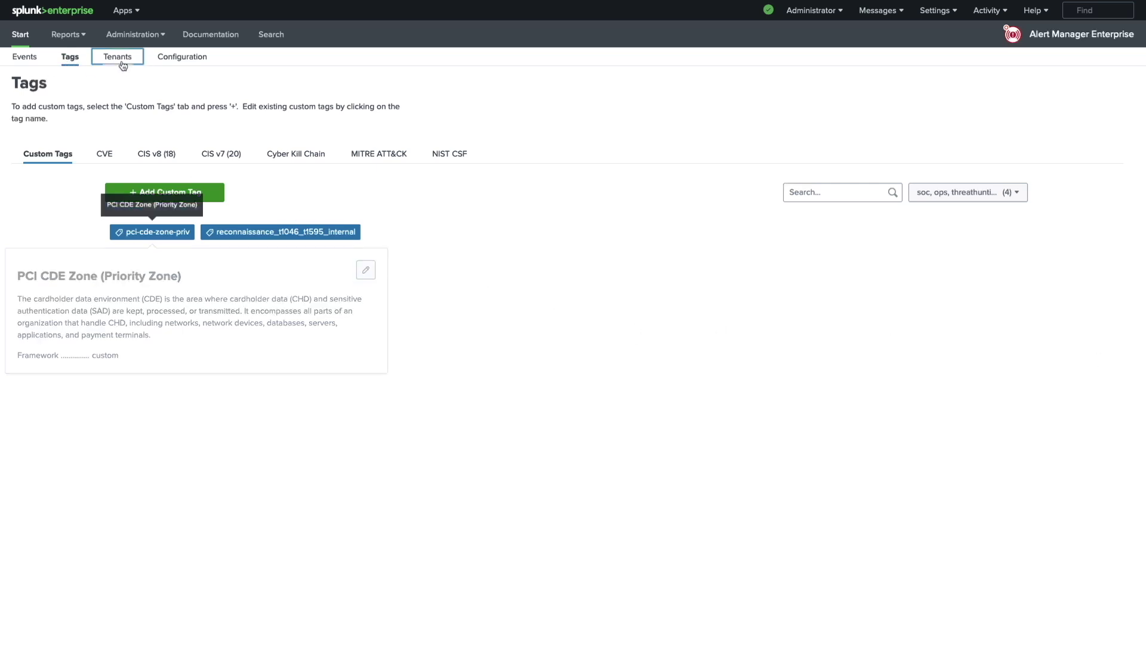
click(30, 191)
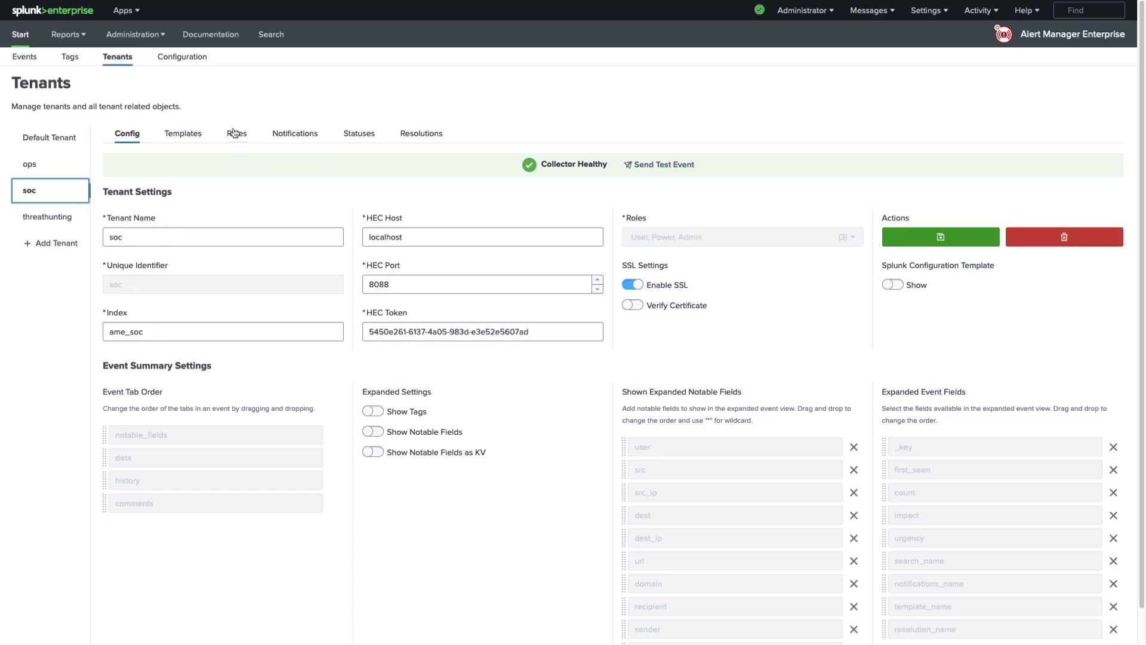
click(237, 134)
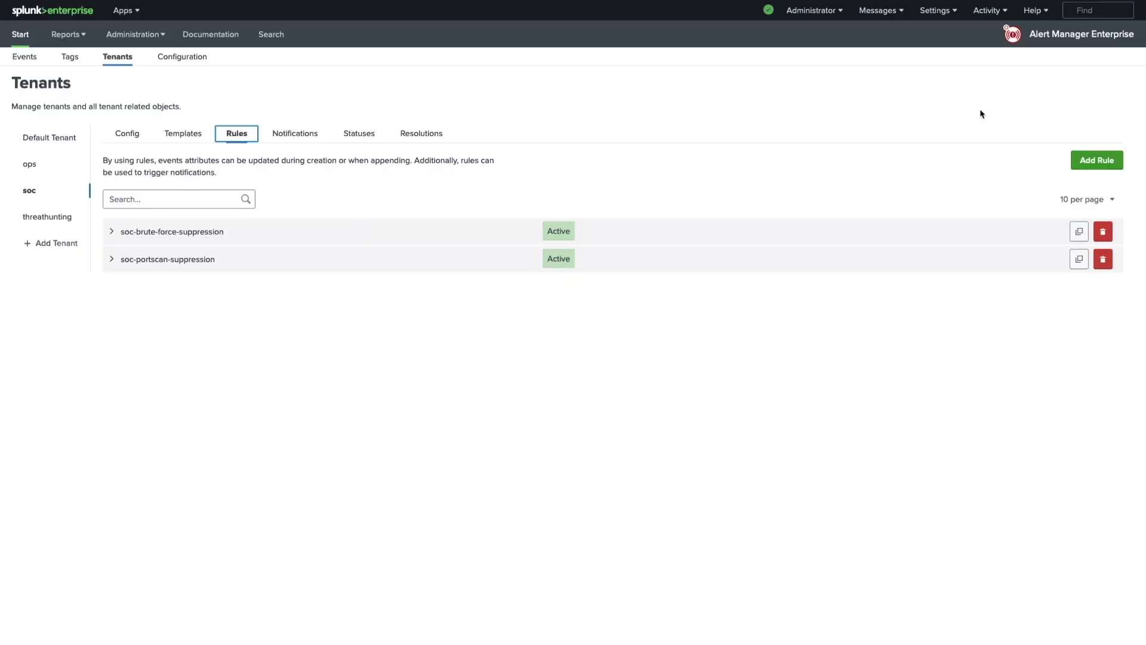
click(1096, 161)
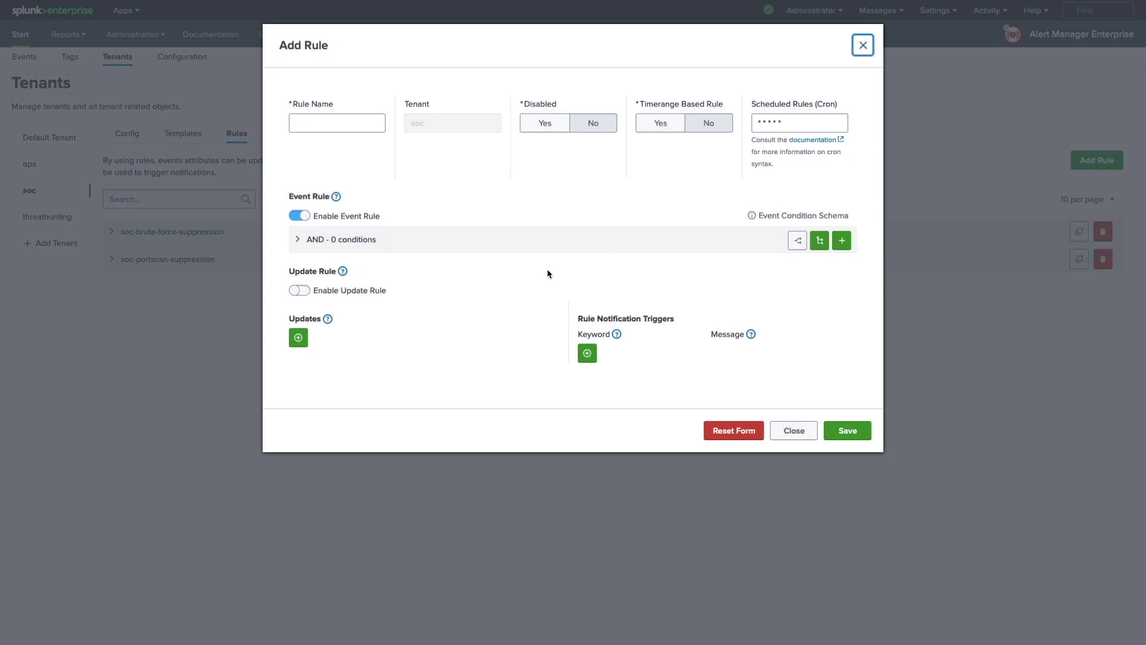
click(305, 124)
text(PCI Zone Tag)
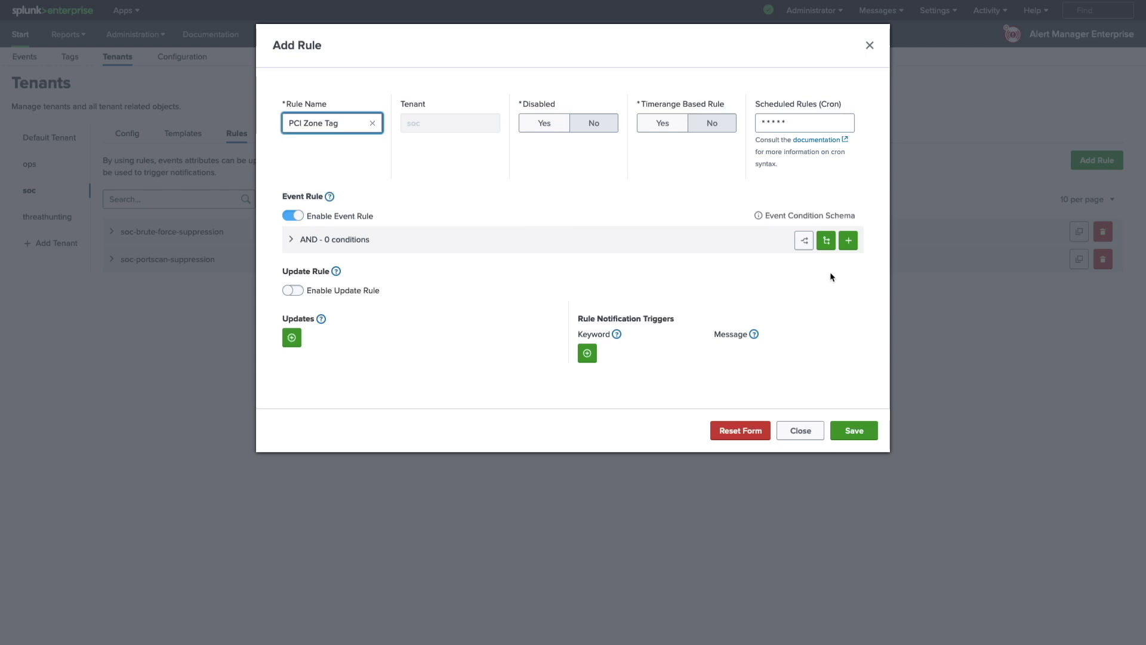
Switch the event rule's condition group to OR and add two empty conditions.
click(804, 244)
click(848, 240)
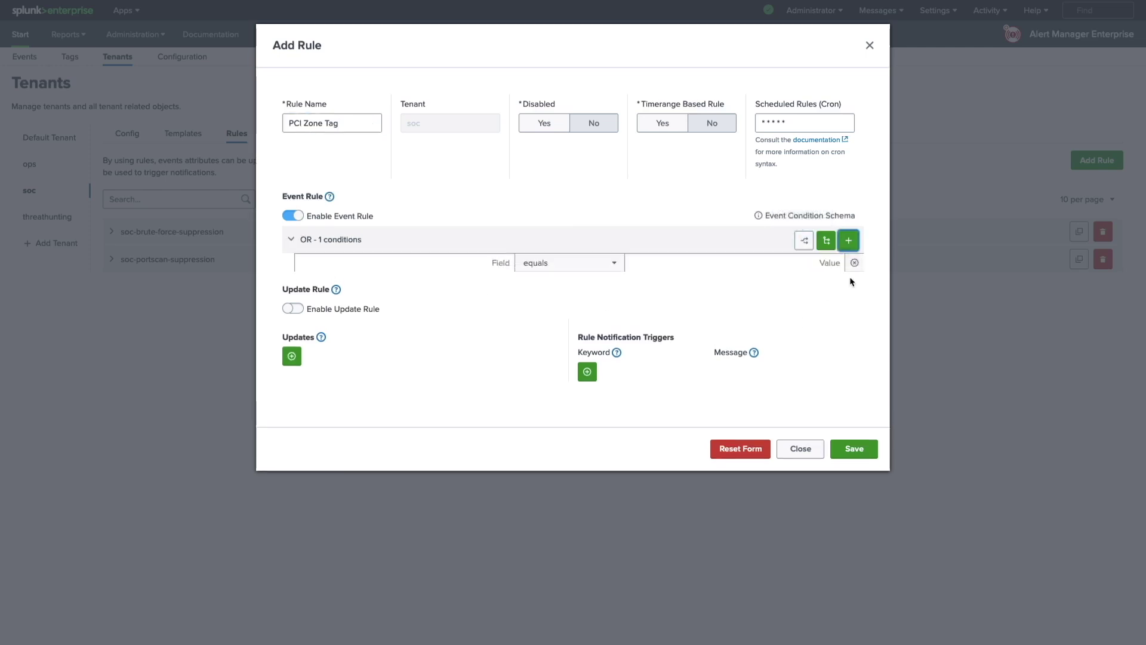
click(848, 240)
Set the first condition to dest_ip, CIDR matching, 192.168.24.0/24.
click(443, 263)
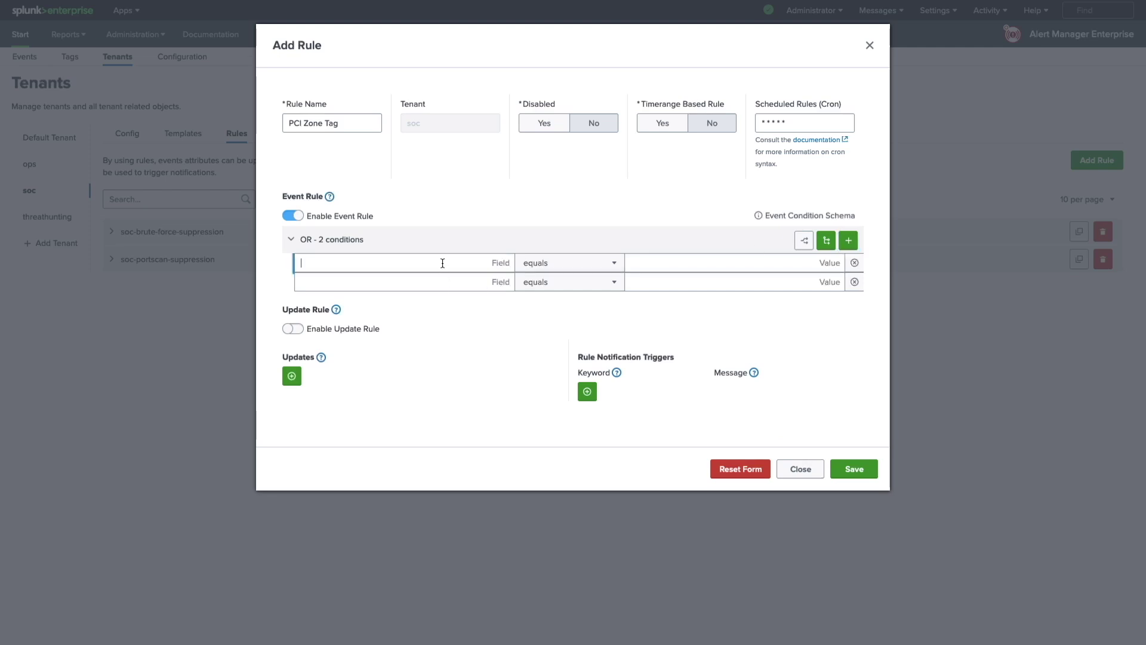
text(dest_ip)
click(609, 266)
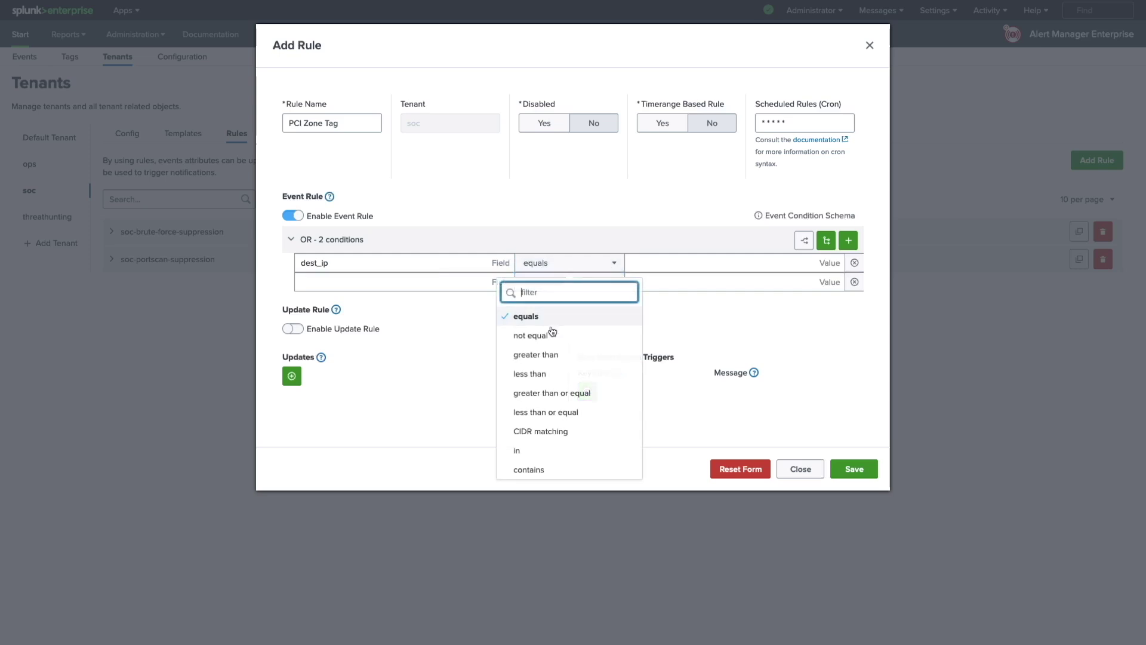
click(546, 431)
click(673, 262)
text(192.168.24.0)
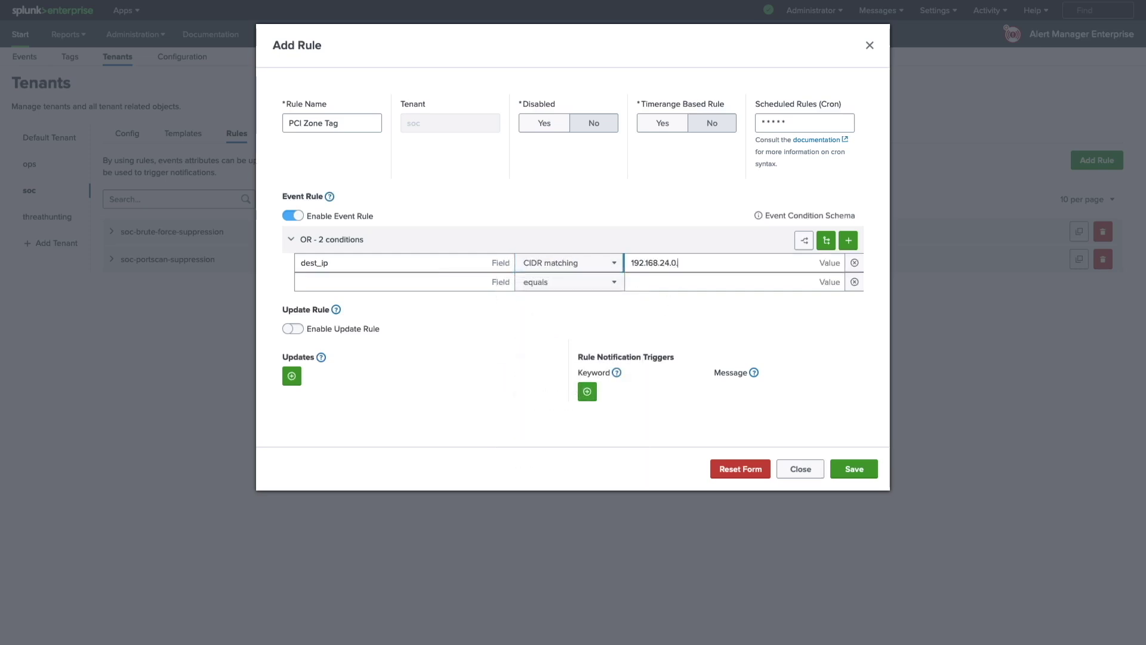
text(/24)
Set the second condition to src_ip with CIDR matching, reusing the first condition's value 192.168.24.0/24.
triple_click(657, 262)
key(ctrl+c)
click(673, 281)
key(ctrl+v)
click(603, 283)
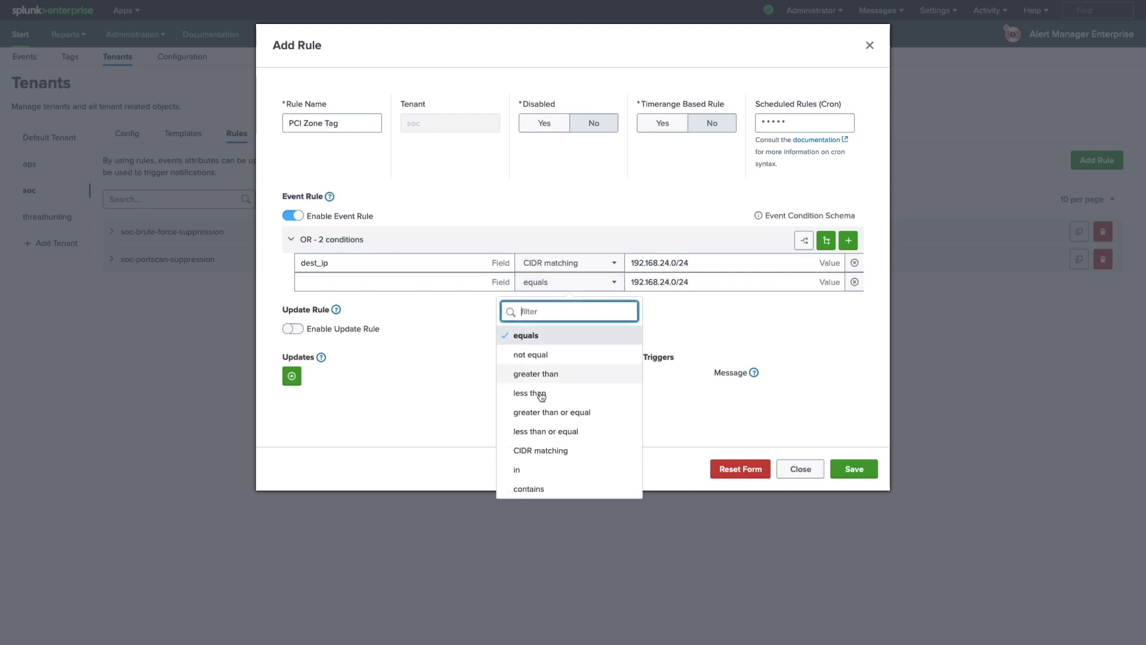
click(541, 450)
click(340, 281)
text(sr)
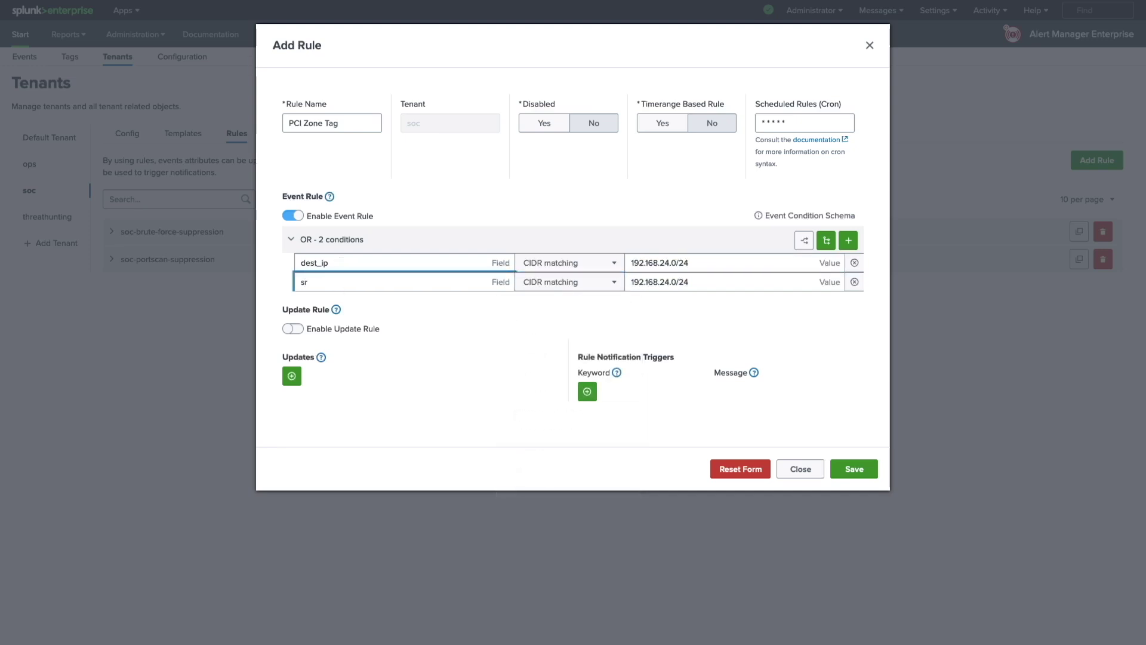
text(c_ip)
key(Tab)
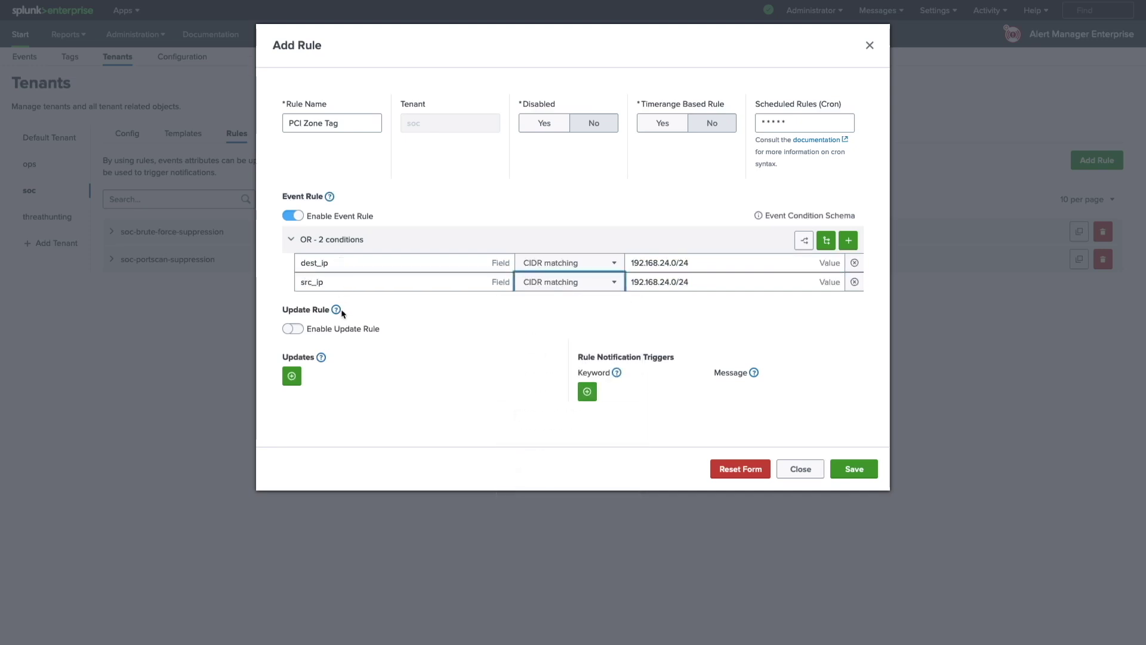
Add an update to the rule that sets Tags to pci-cde-zone-priv.
click(291, 375)
click(294, 382)
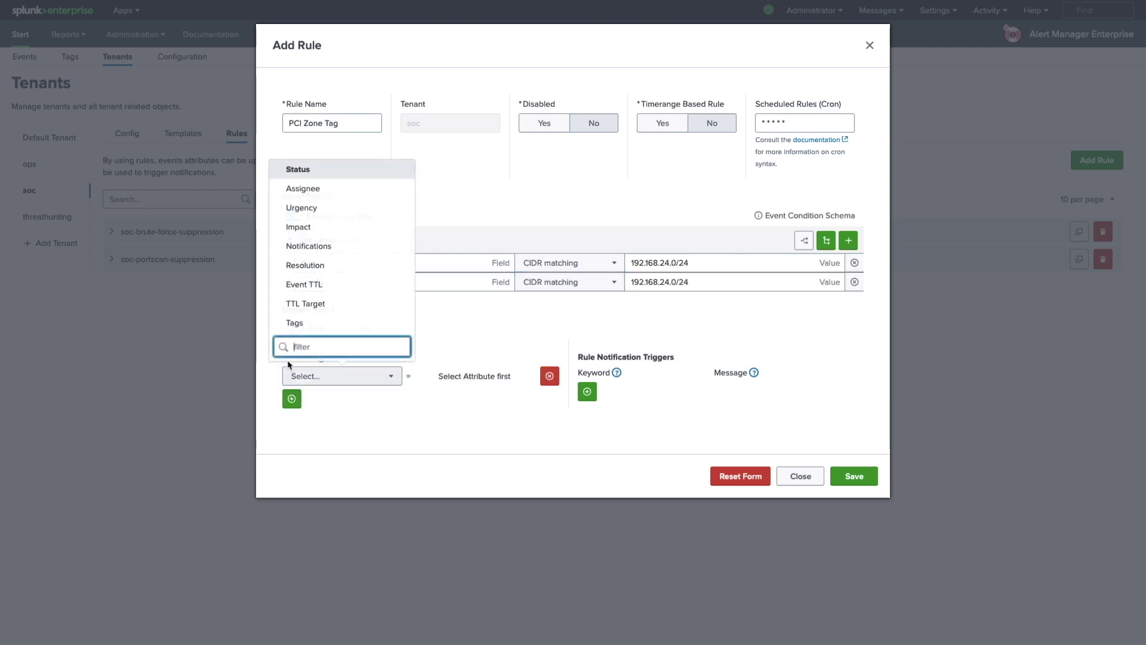
click(295, 322)
click(497, 381)
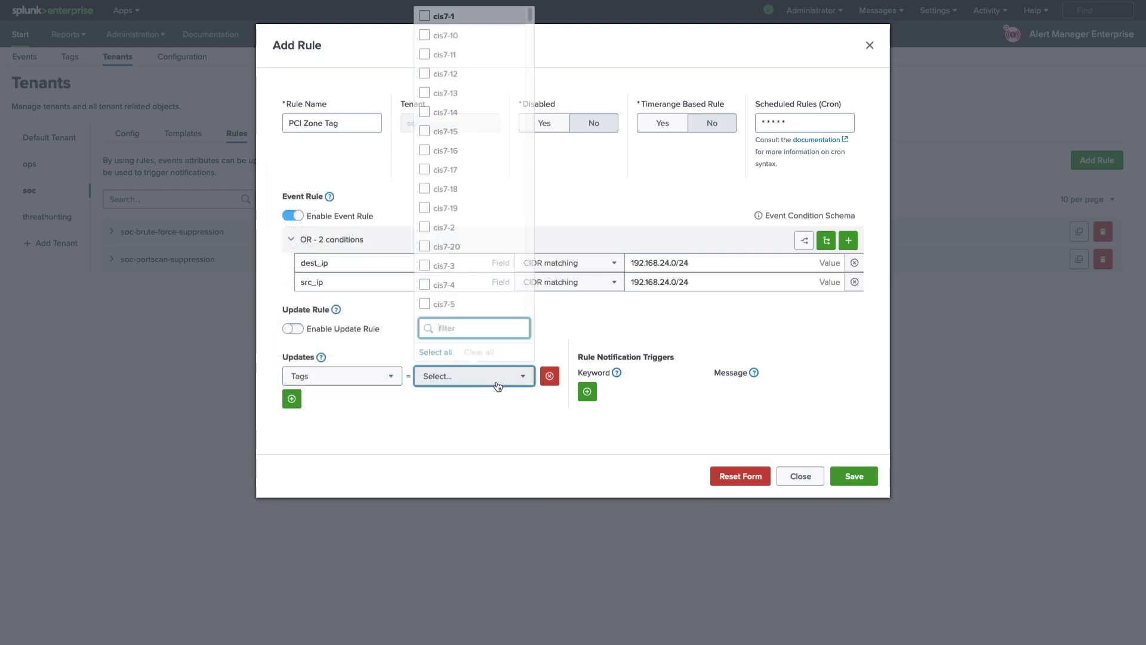
text(pci)
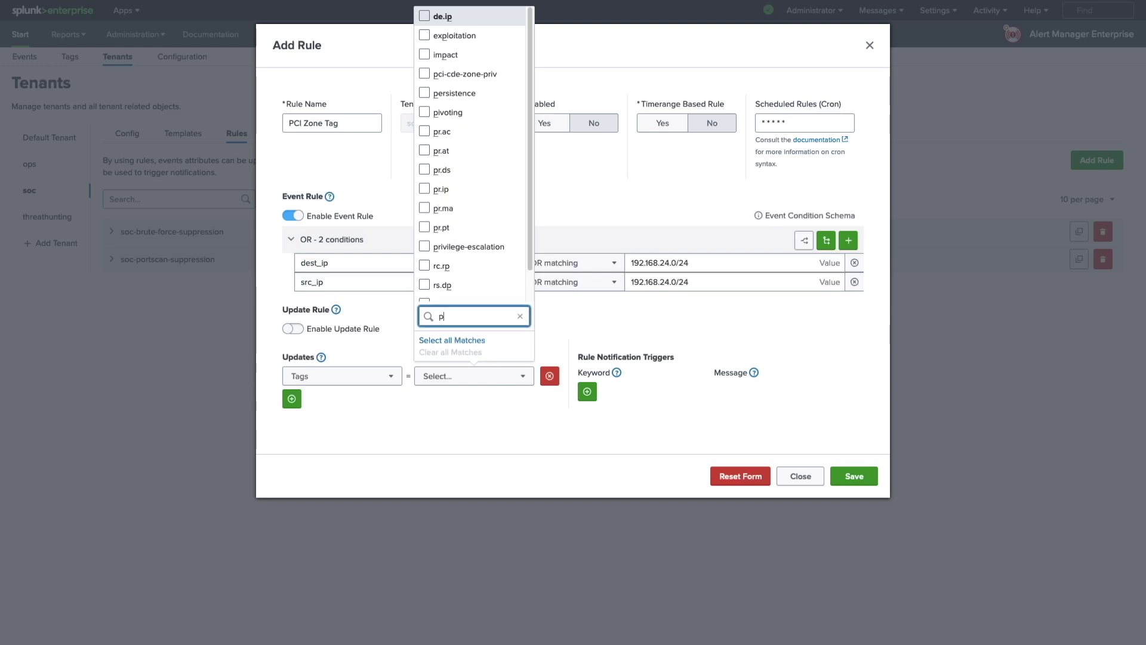
click(437, 292)
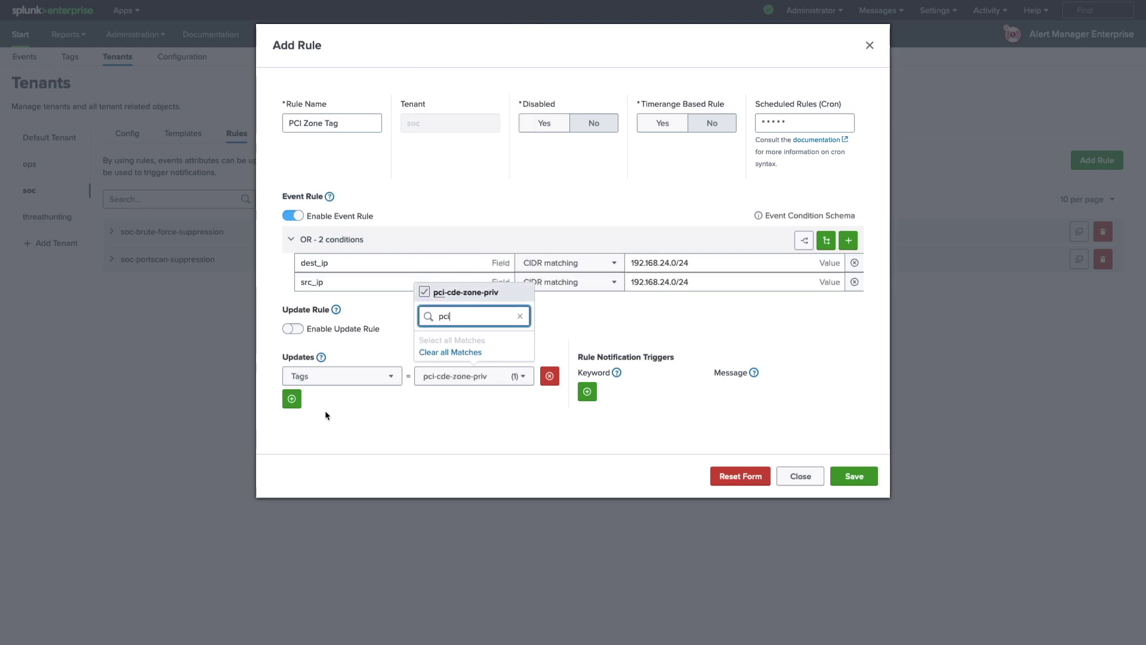
Add a second update that sets Urgency to high.
click(292, 398)
click(326, 405)
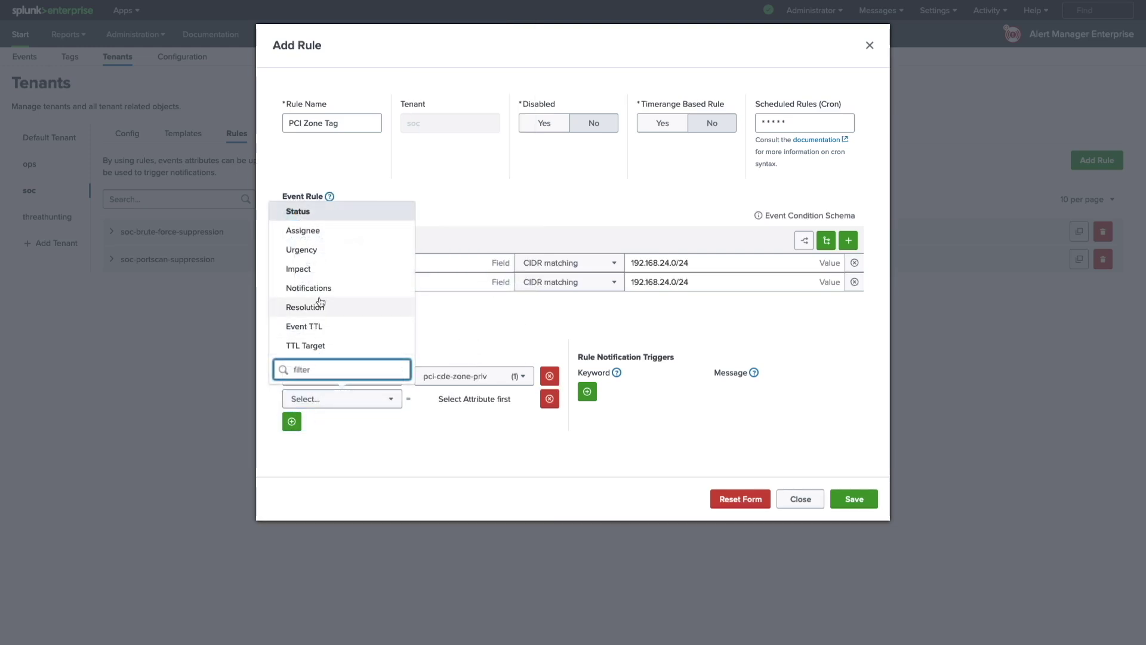
click(302, 249)
click(436, 403)
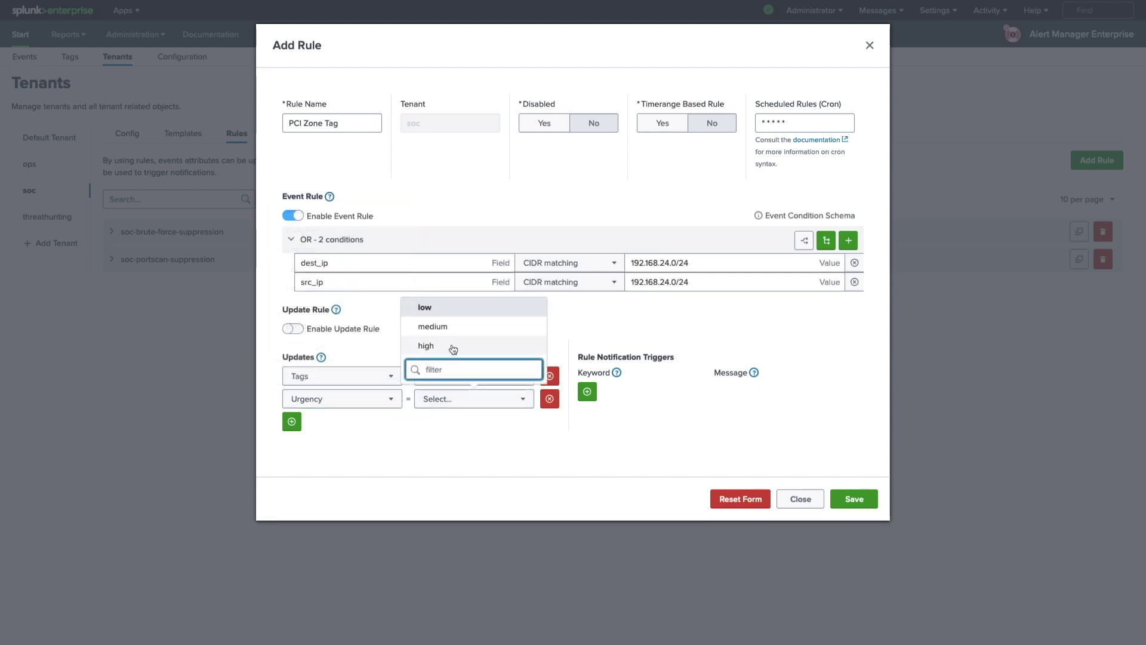
click(426, 345)
Add a third update that sets Impact to high, and save the rule.
click(291, 422)
click(329, 427)
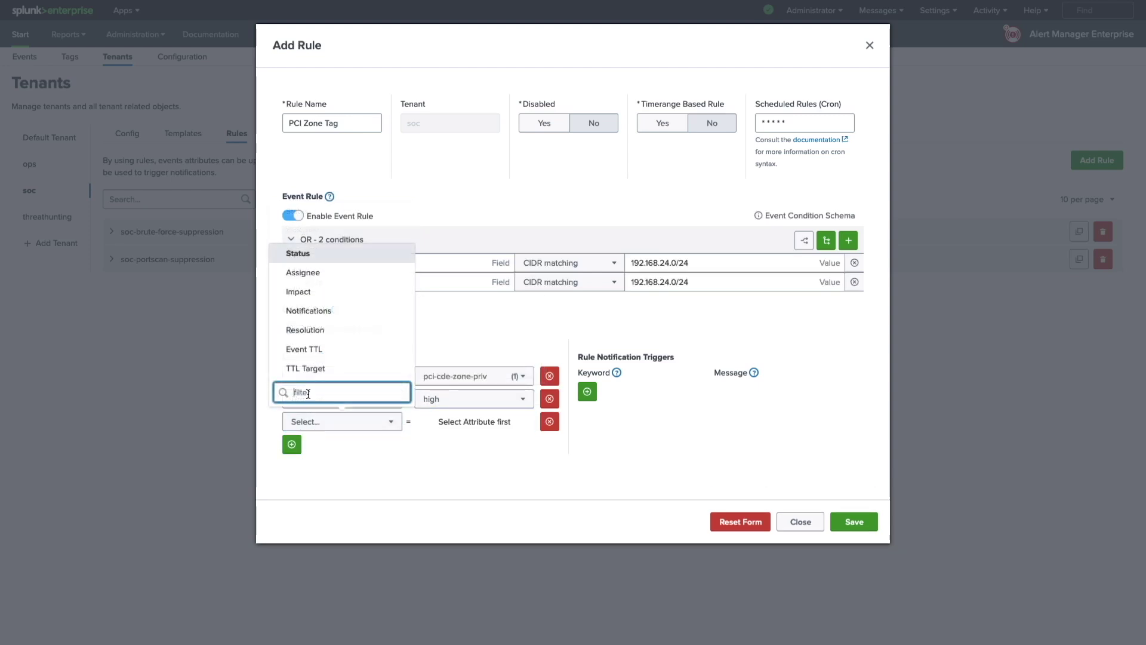
click(327, 294)
click(441, 417)
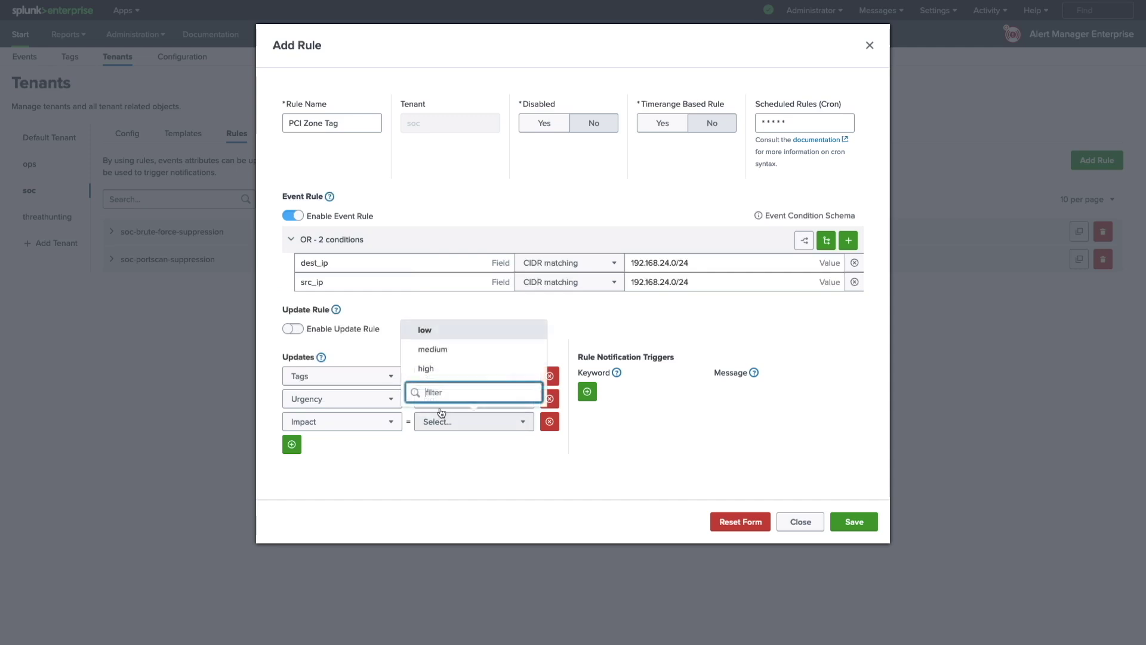
click(440, 369)
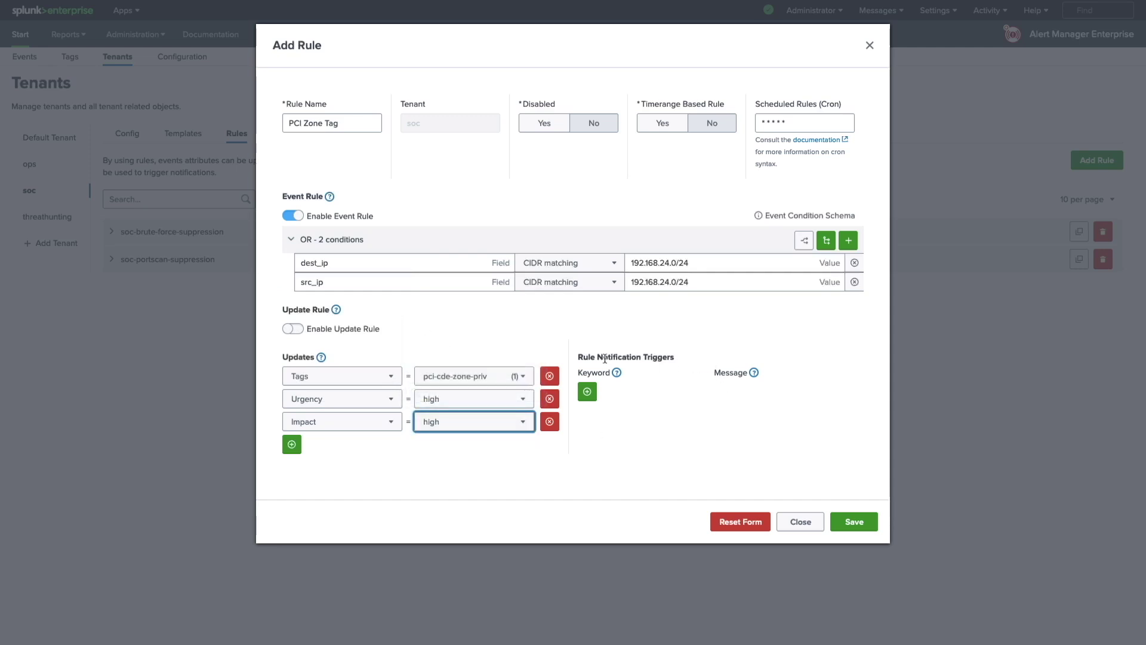
click(647, 454)
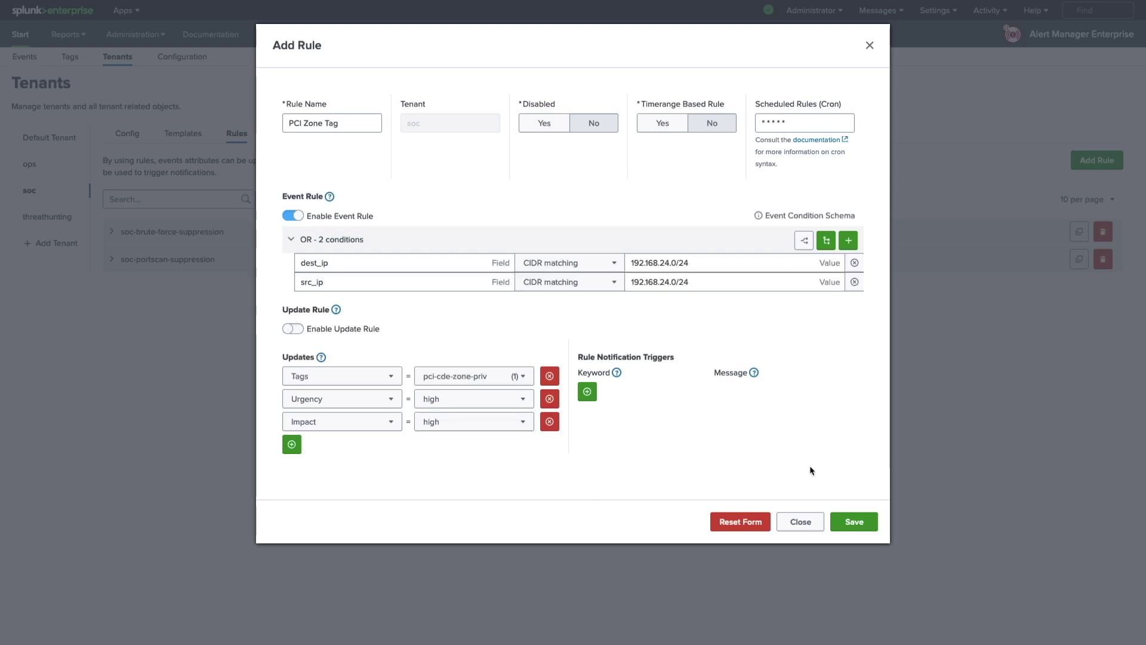
click(852, 529)
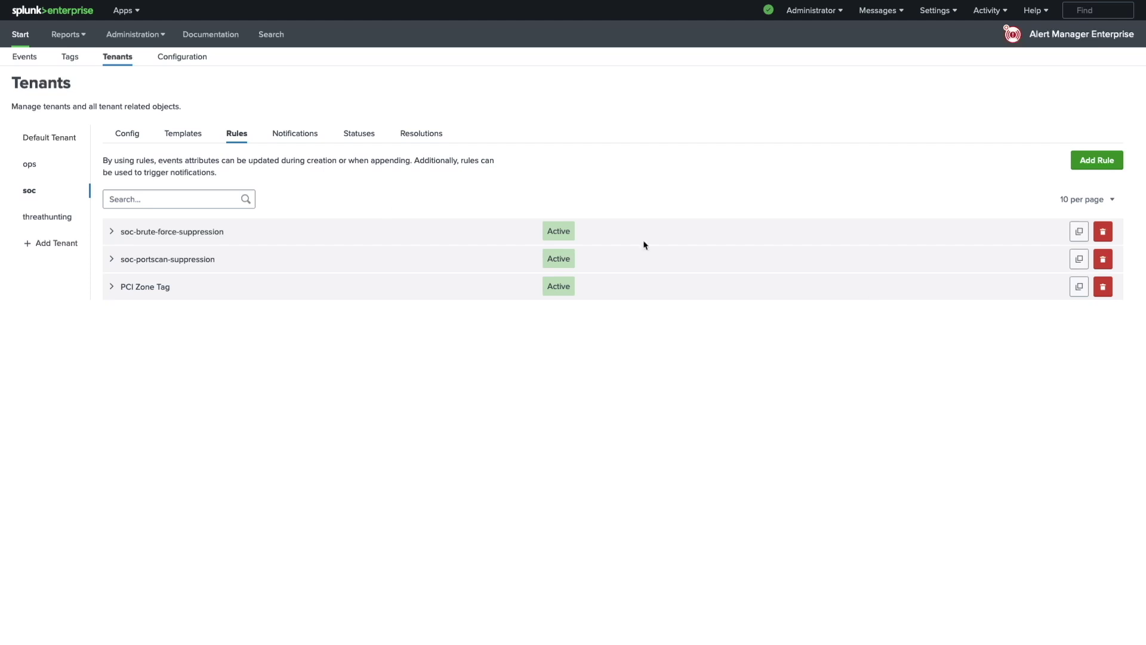
Expand the newest inbound port scan event in the event list and examine its pci-cde-zone-priv tag.
click(24, 59)
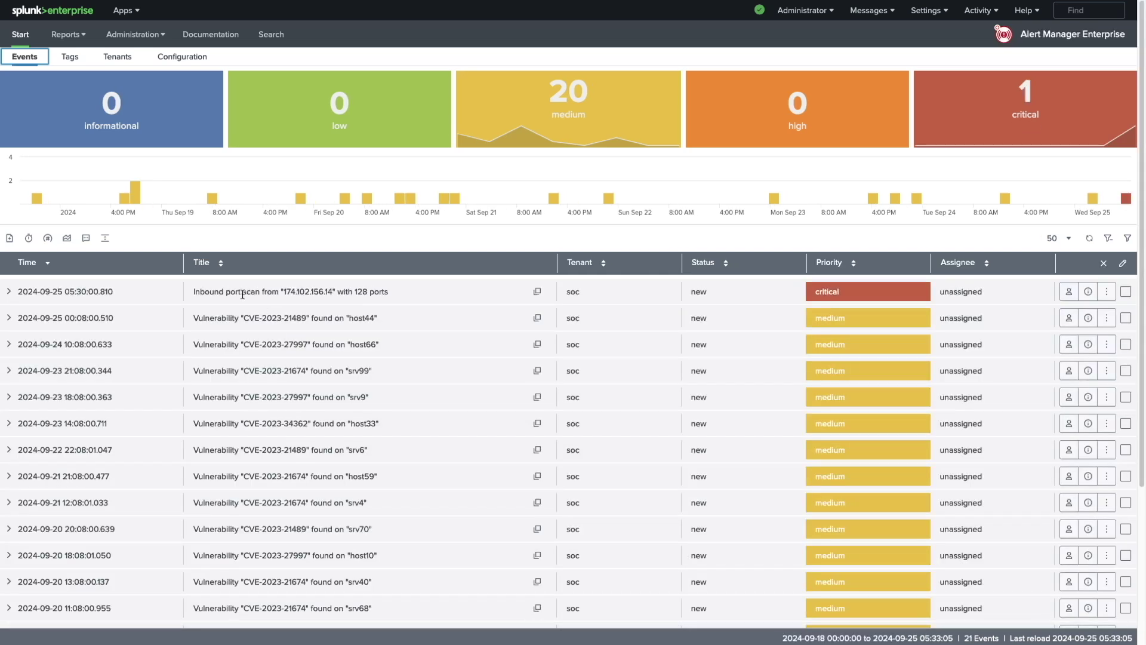
click(9, 292)
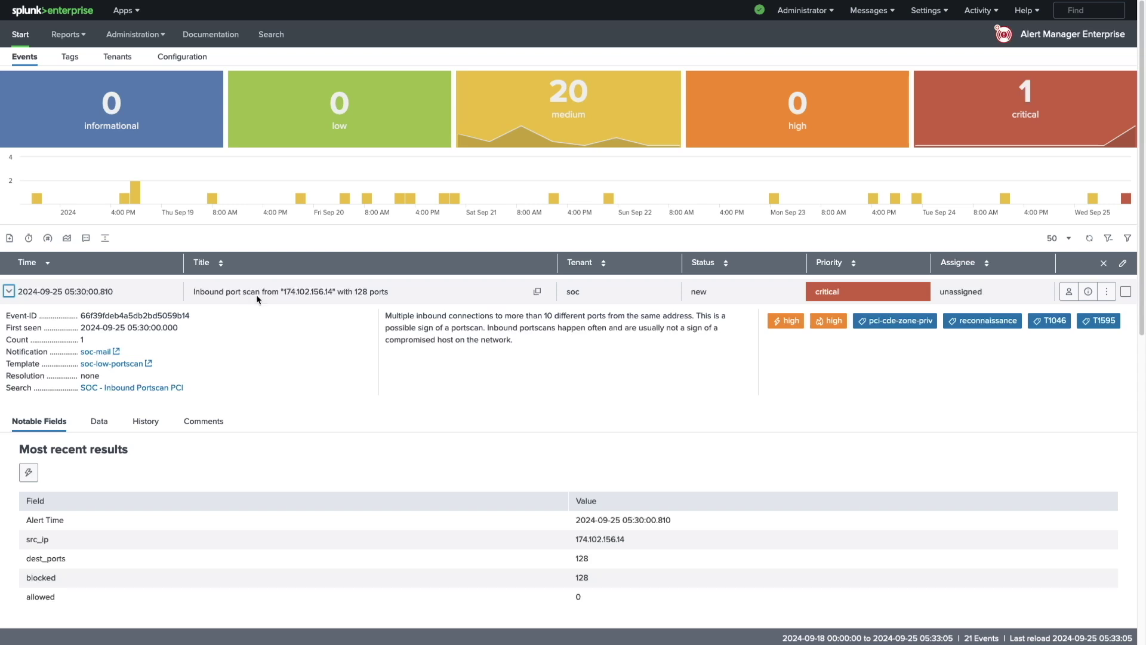
click(884, 326)
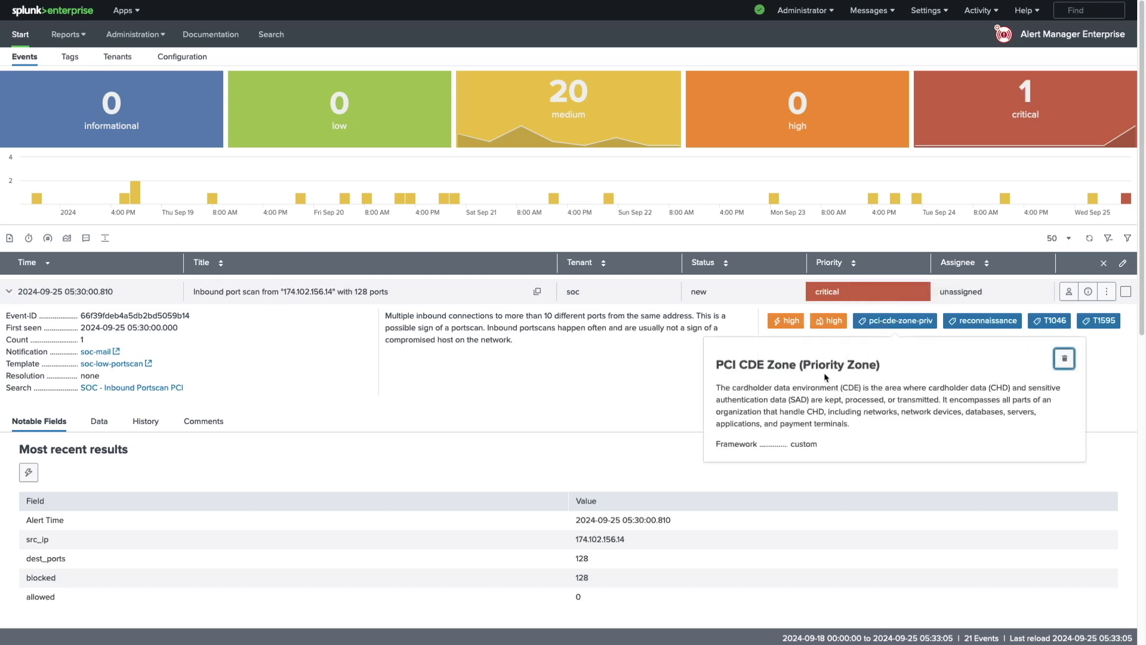